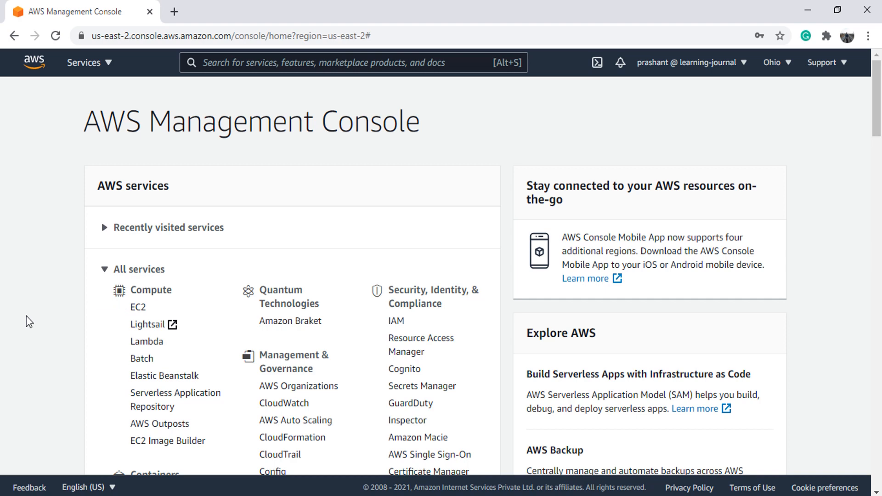
Open the EC2 service and go to its key pairs list.
left_click(160, 312)
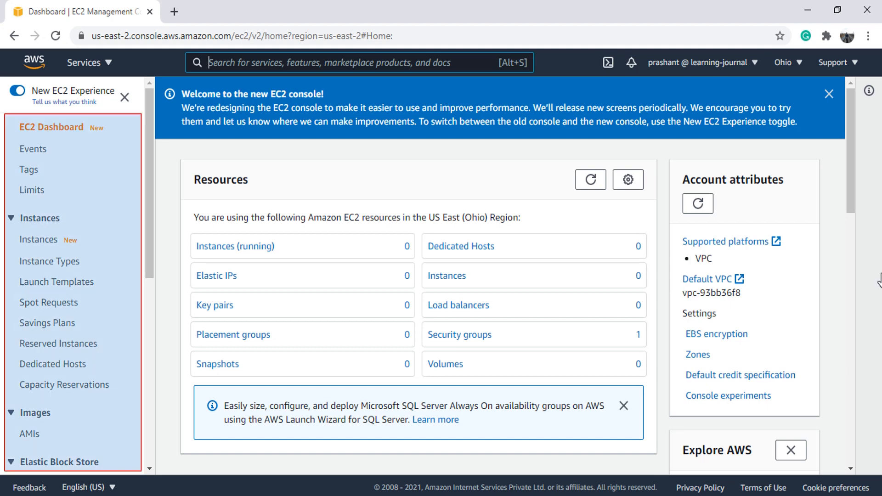
left_click_drag(145, 267, 145, 415)
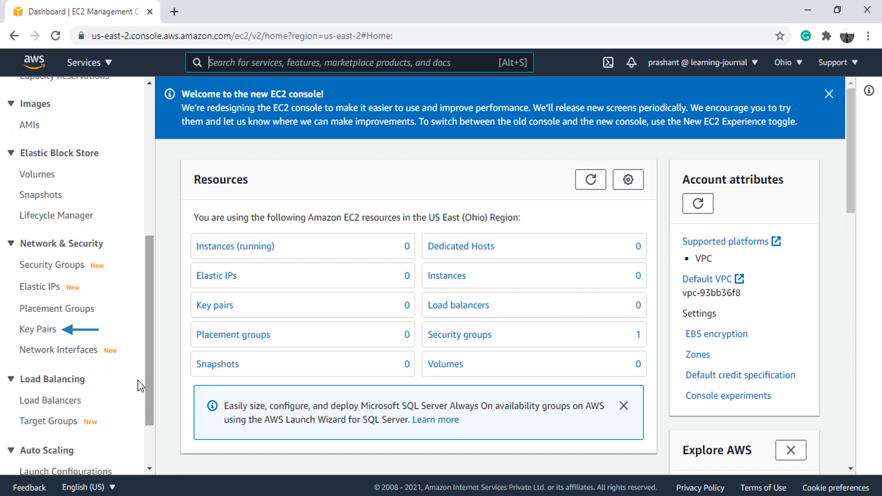
left_click(39, 329)
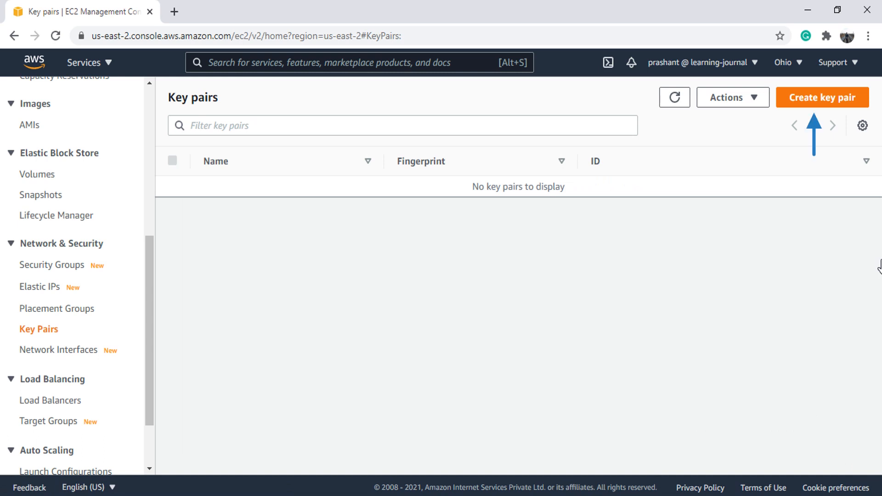
Create a key pair named ec2-key-pair-for-Ohio-region in pem file format and dismiss the download notice.
left_click(809, 98)
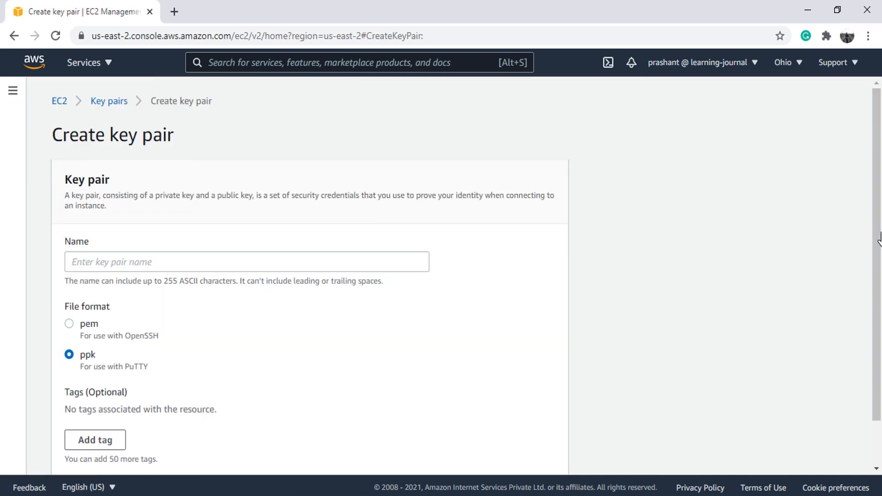
left_click(404, 262)
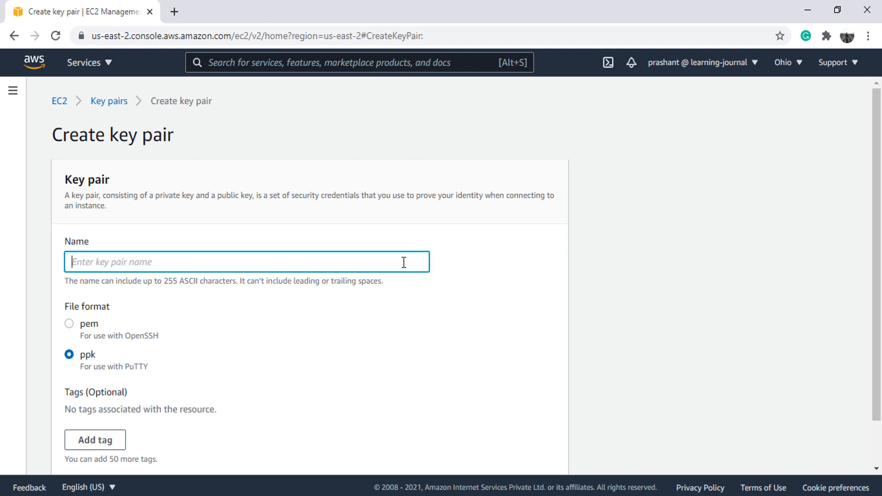
type("ec2")
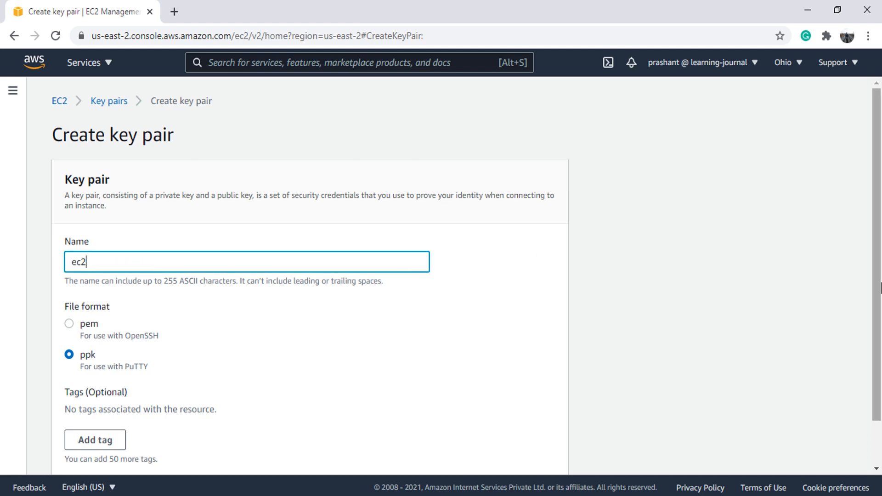
type("-key-pair-for-Ohio-region")
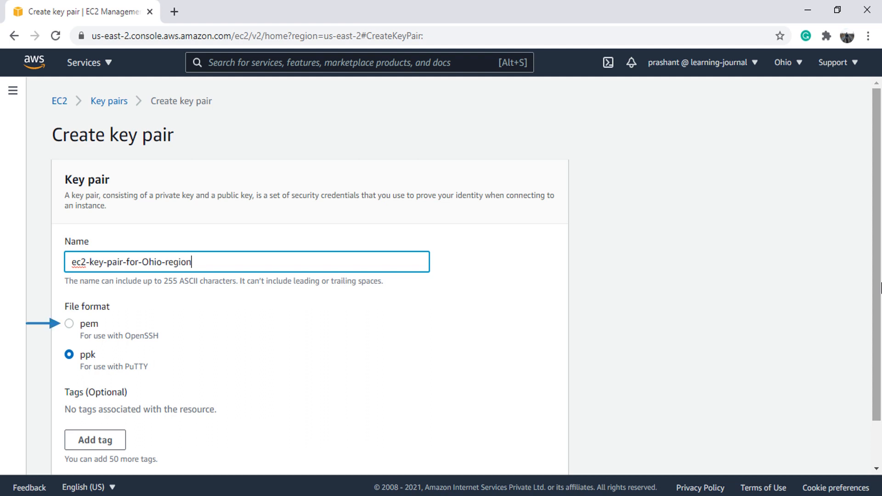
left_click(69, 325)
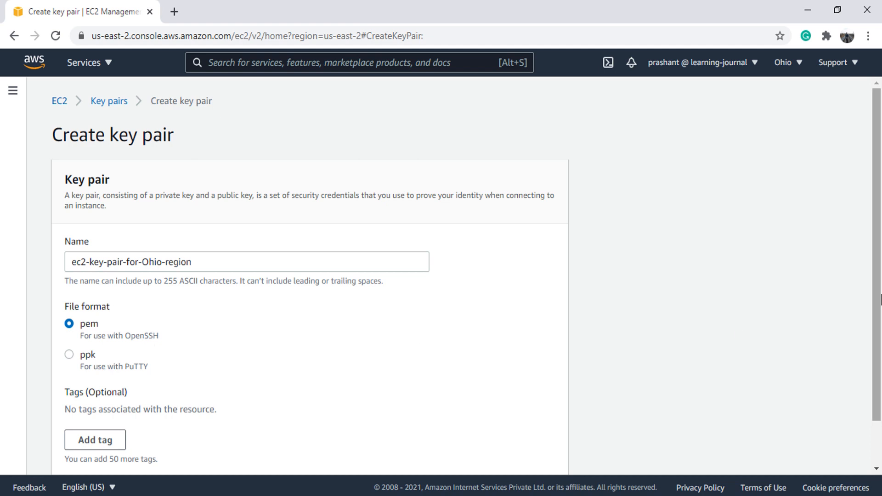
scroll(880, 299, "down", 2)
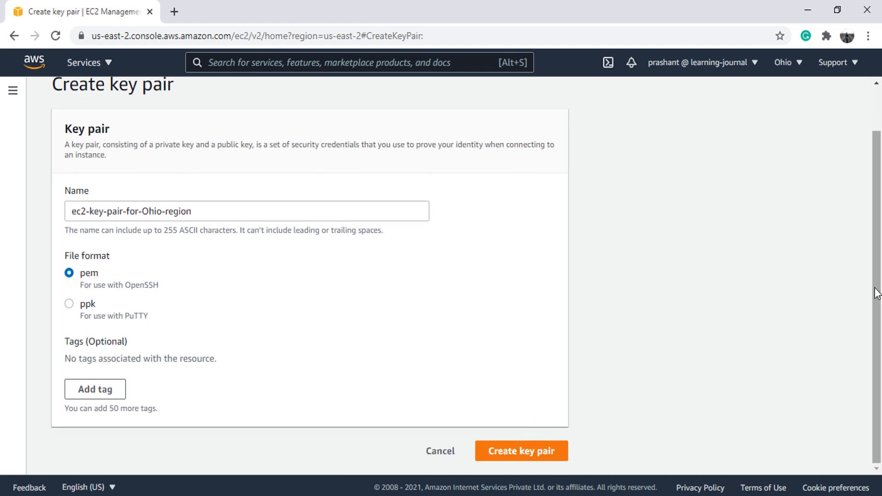
left_click(534, 451)
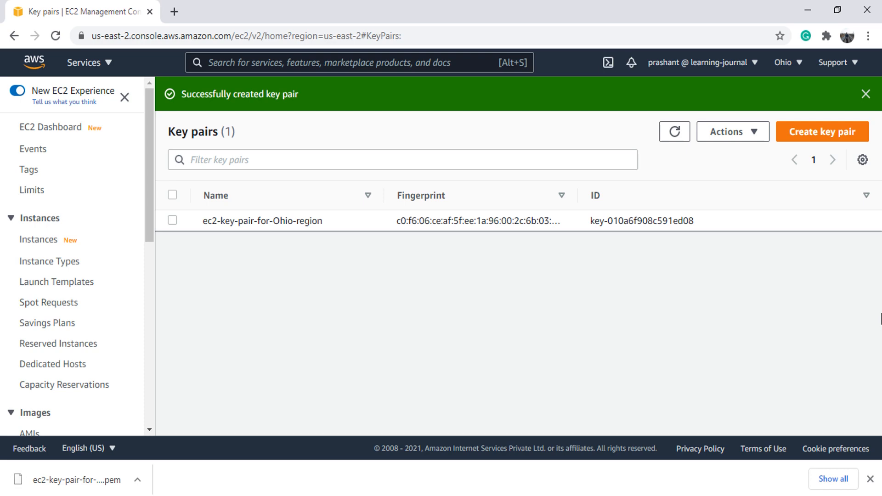
left_click(870, 479)
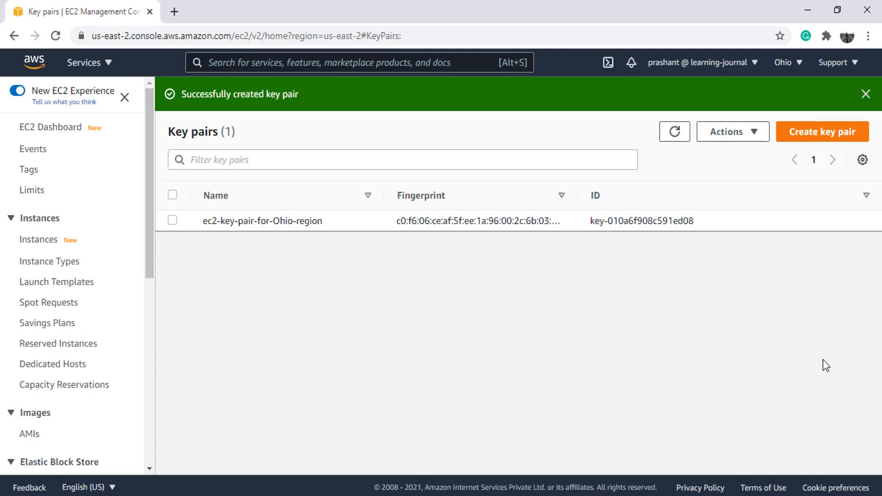
Start a security group named ec2-security-group-for-Ohio-region with the description "EC2 Security Group for Ohio Region allows SSH only".
left_click_drag(154, 259, 128, 432)
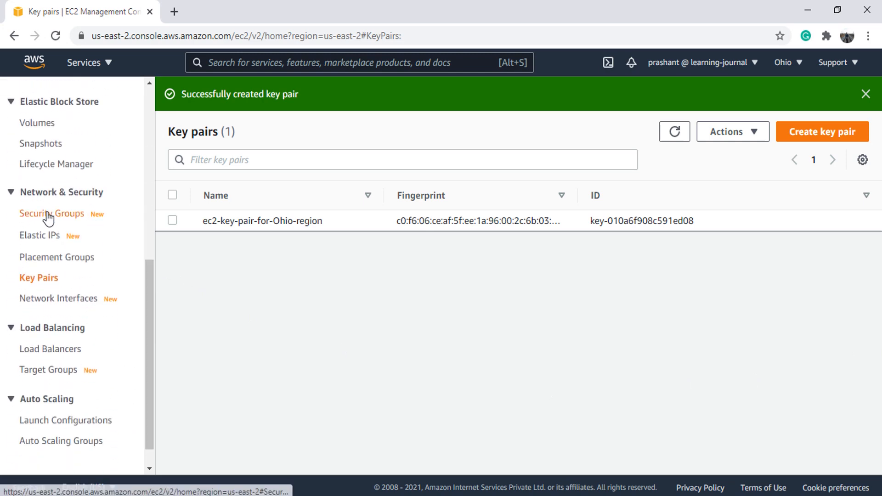
left_click(71, 214)
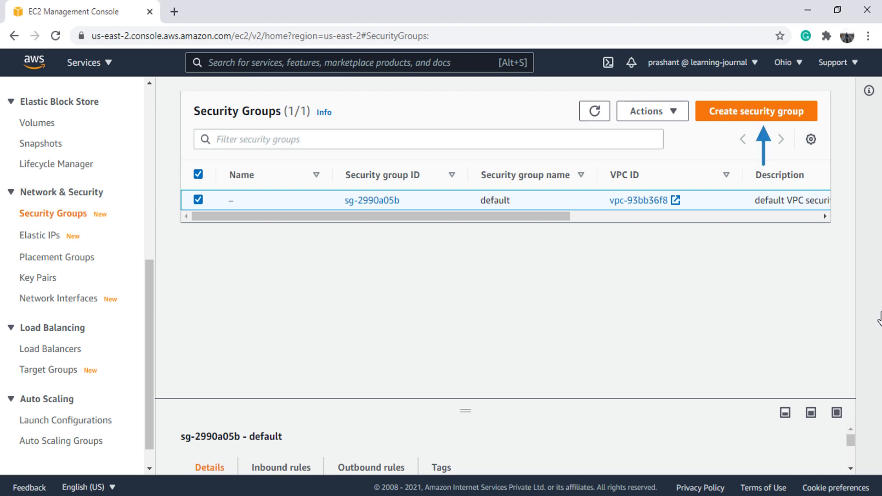
left_click(735, 117)
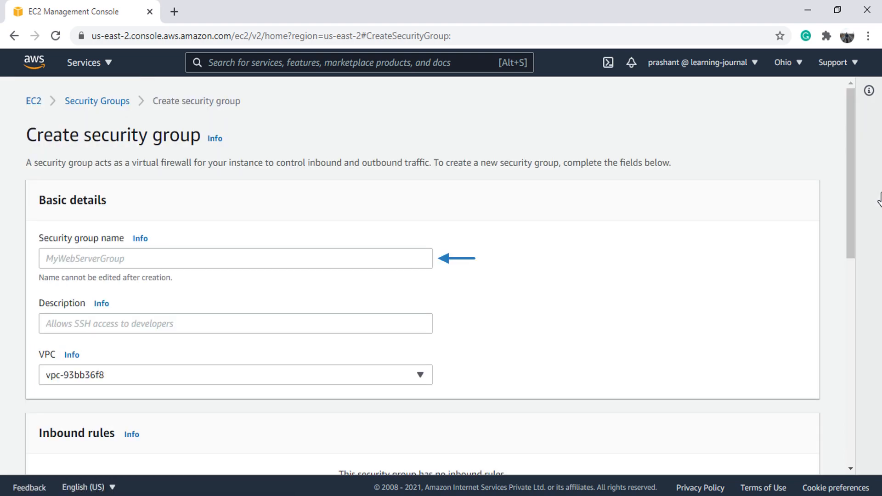
left_click(372, 259)
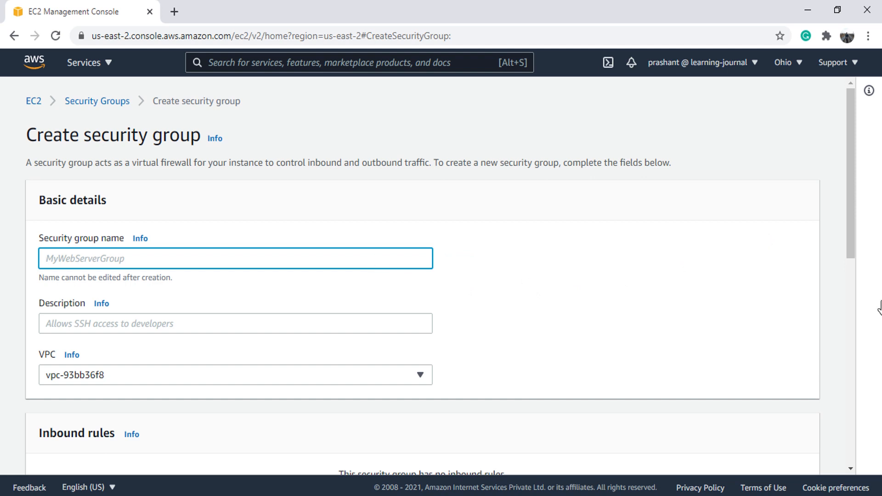
type("ec2-security-")
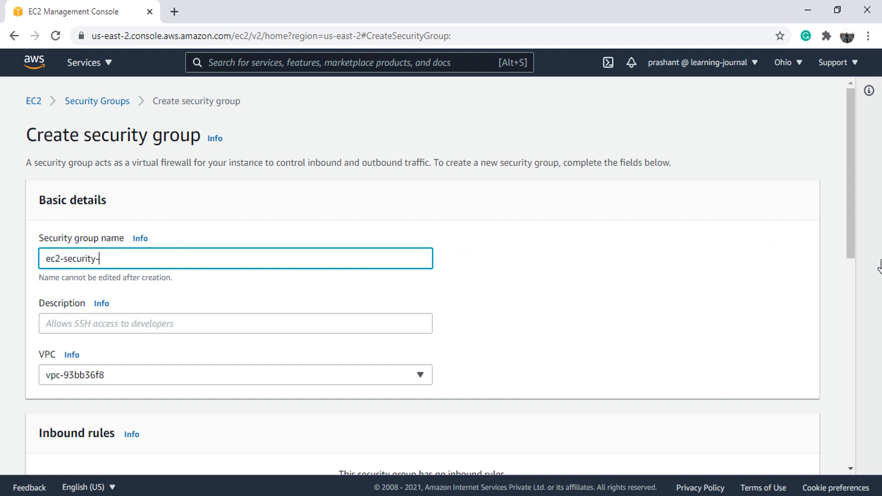
type("group-for-Ohio-region")
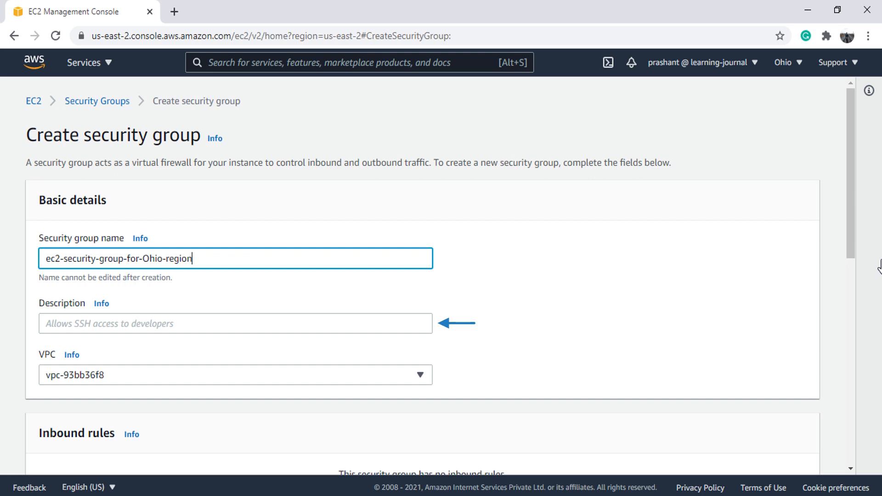
left_click(367, 327)
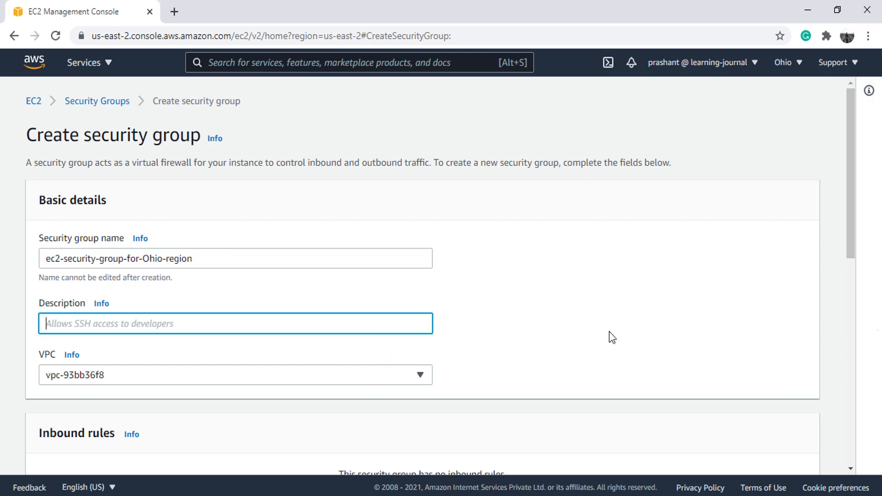
type("EC2 Security Gro")
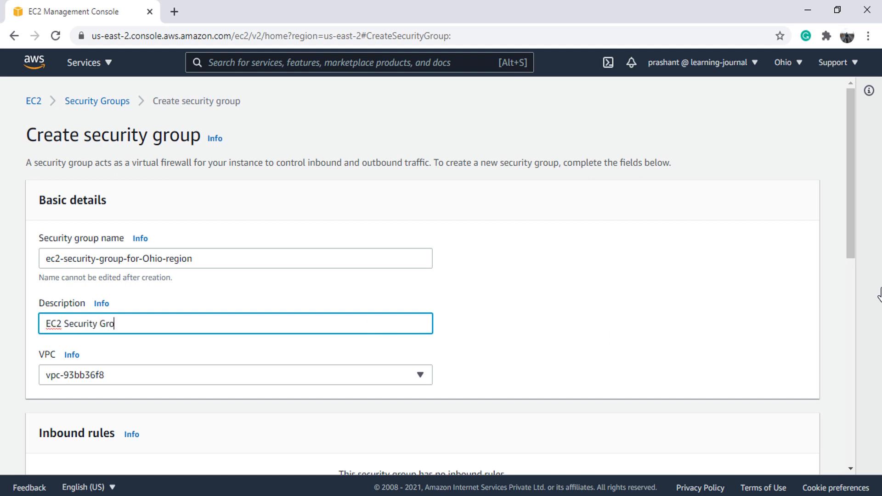
type("up for Ohio Region allow")
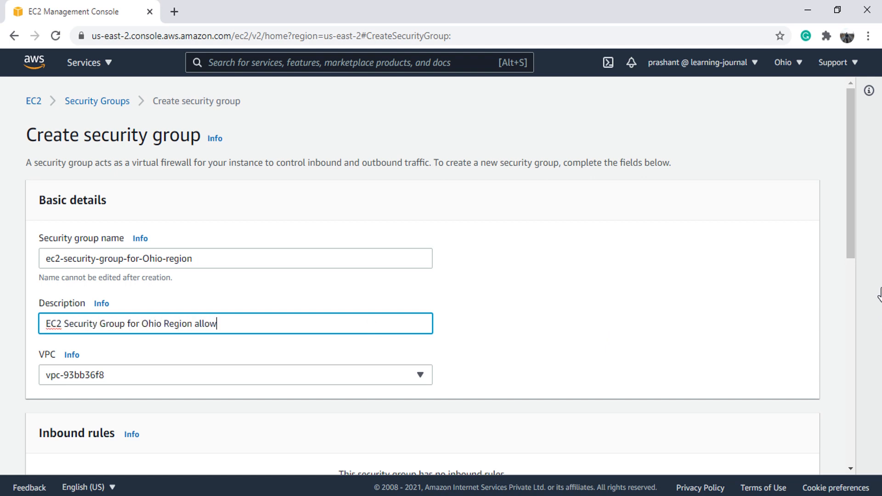
type("s SSH only")
Add an inbound SSH rule with source Anywhere and create the security group.
left_click_drag(848, 254, 846, 388)
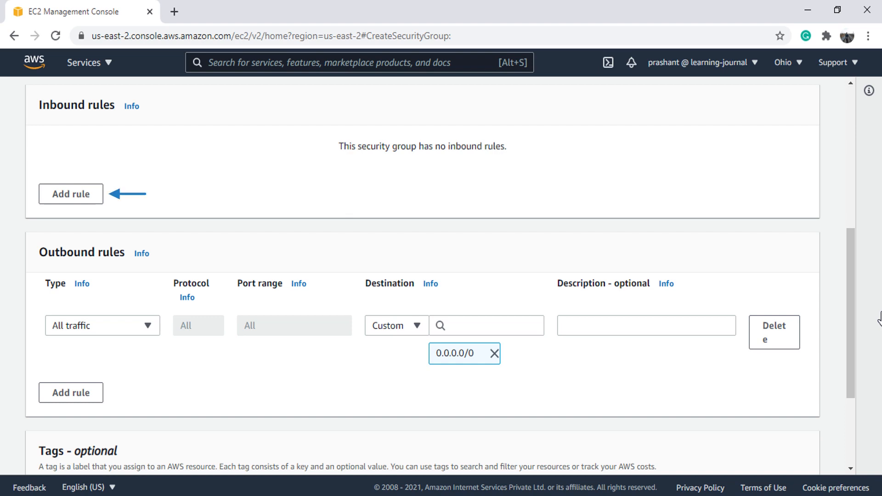
left_click(54, 197)
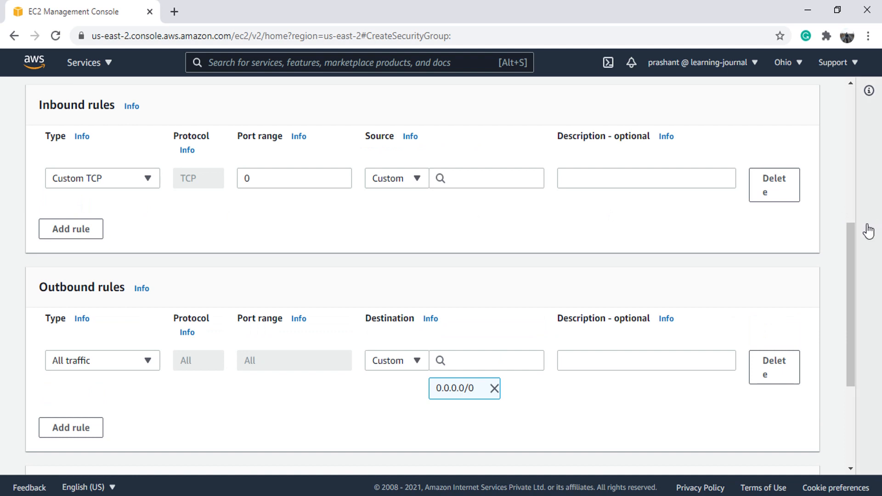
left_click(148, 179)
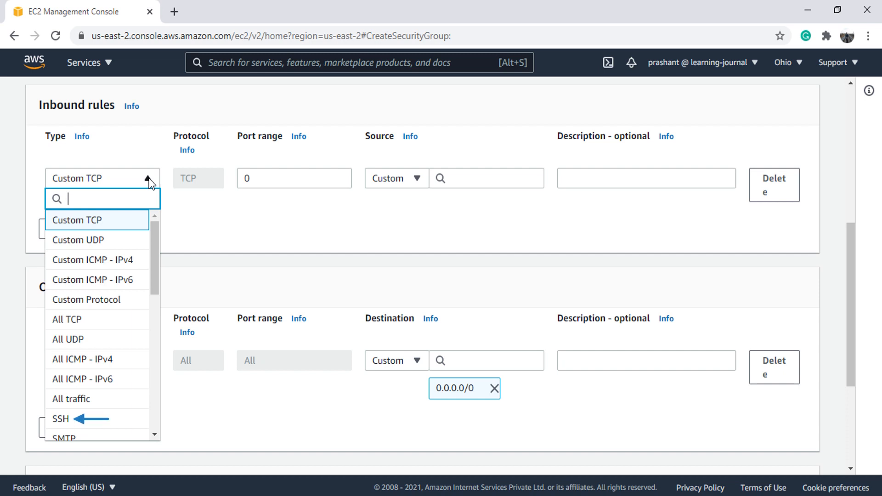
left_click(80, 419)
left_click(379, 175)
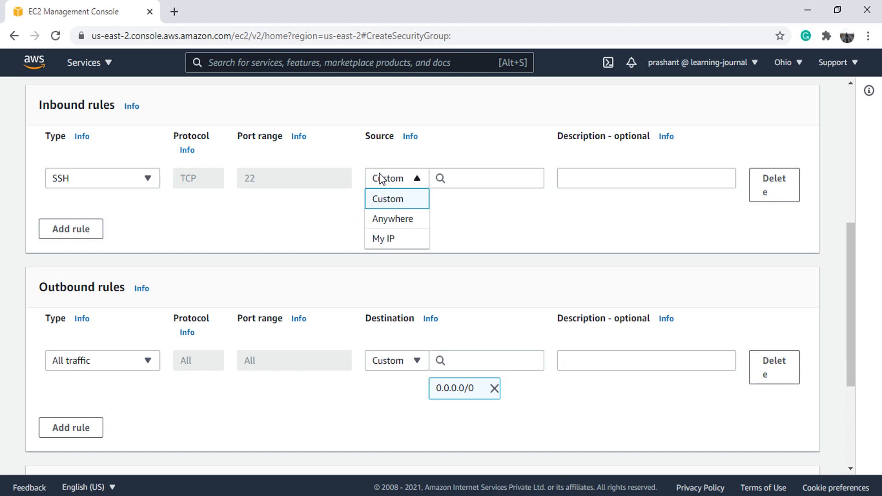
left_click(393, 220)
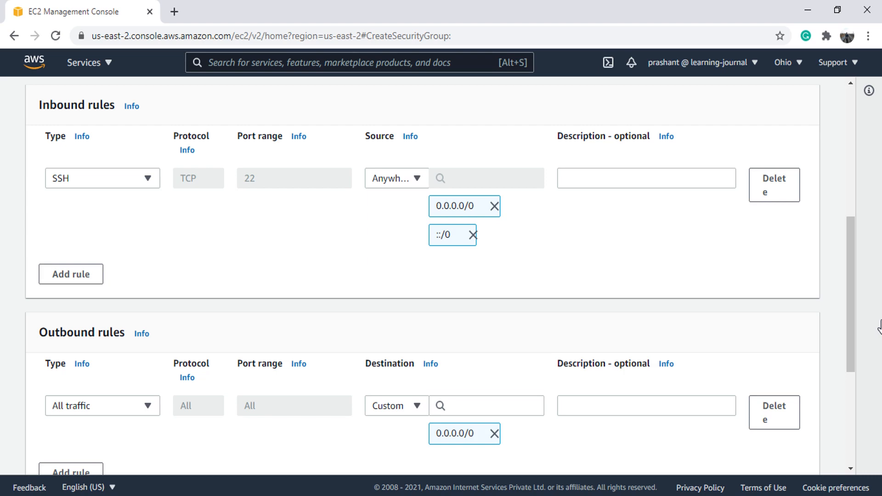
left_click_drag(852, 325, 853, 437)
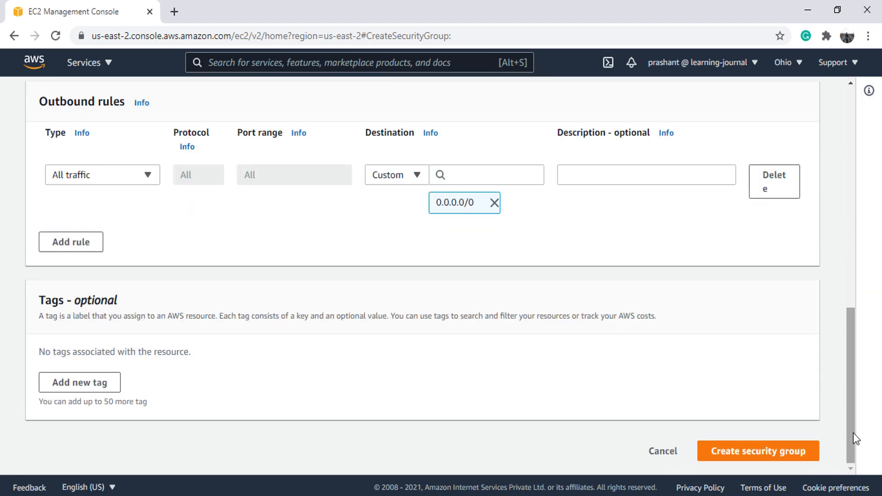
left_click(756, 455)
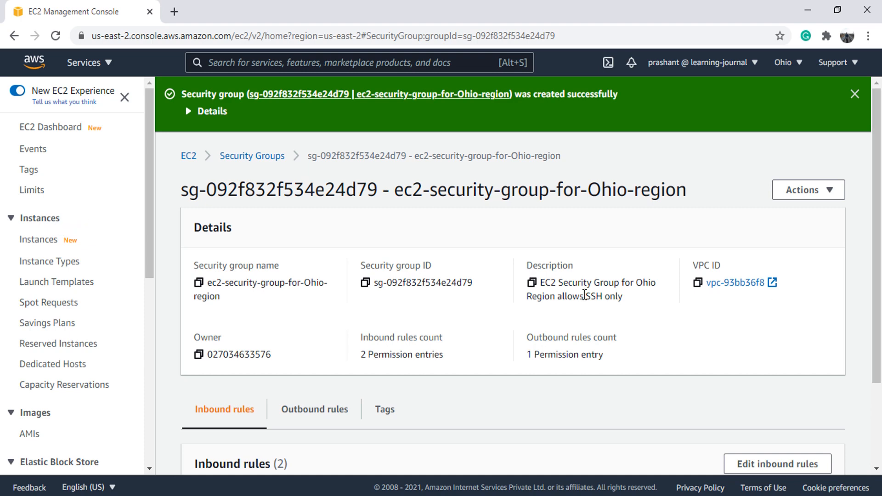
Open the list of EC2 instances and start launching a new instance.
left_click(46, 242)
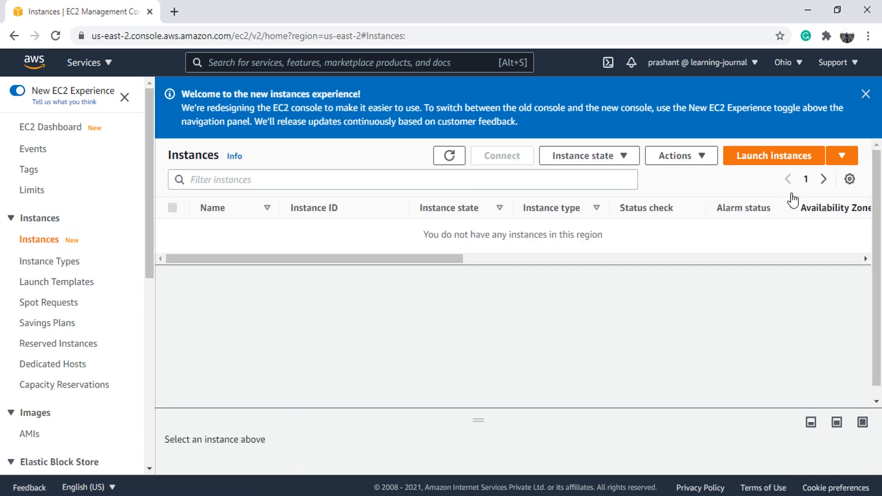
left_click(760, 158)
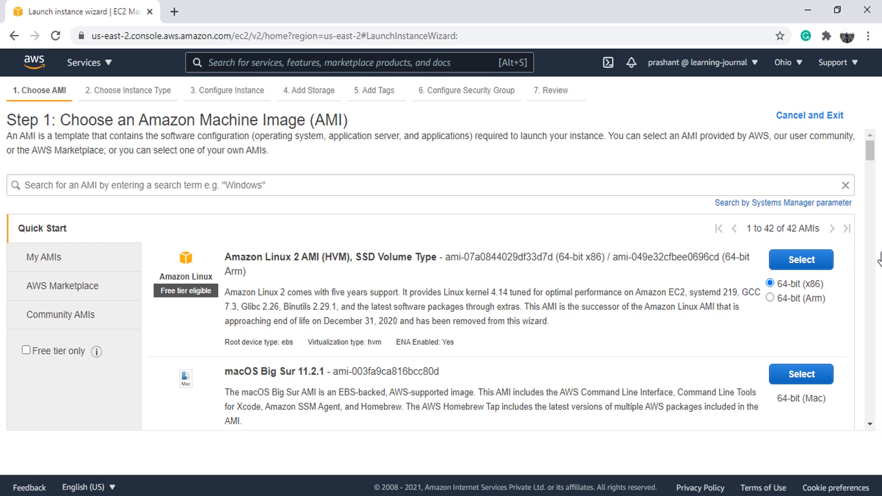
Look through the Quick Start AMIs and the AWS Marketplace product categories, and return to the Quick Start list.
scroll(875, 349, "down", 7)
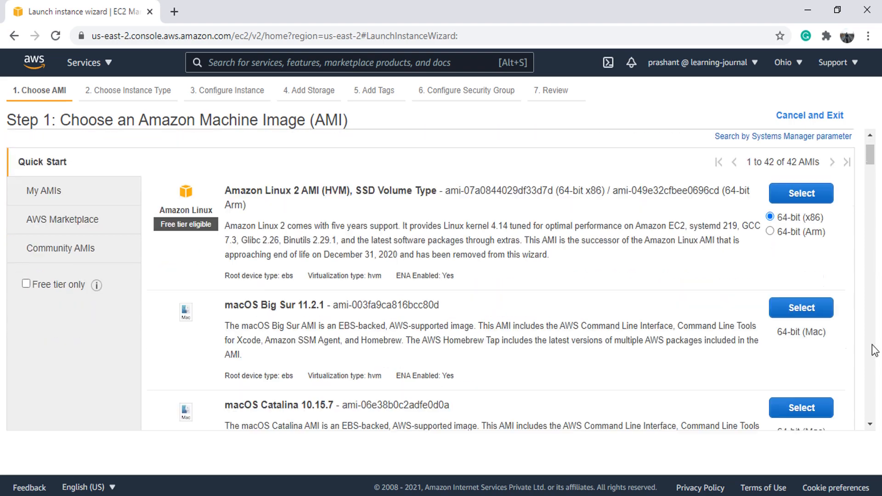
scroll(874, 350, "down", 5)
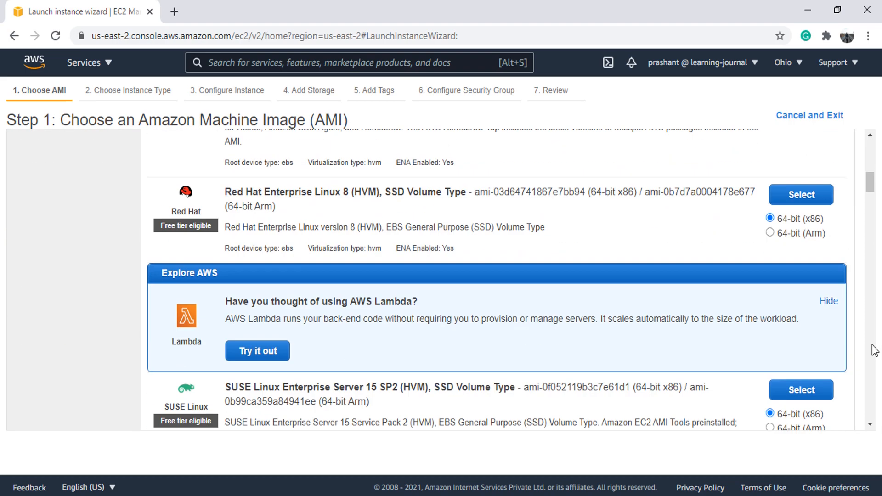
scroll(875, 350, "down", 8)
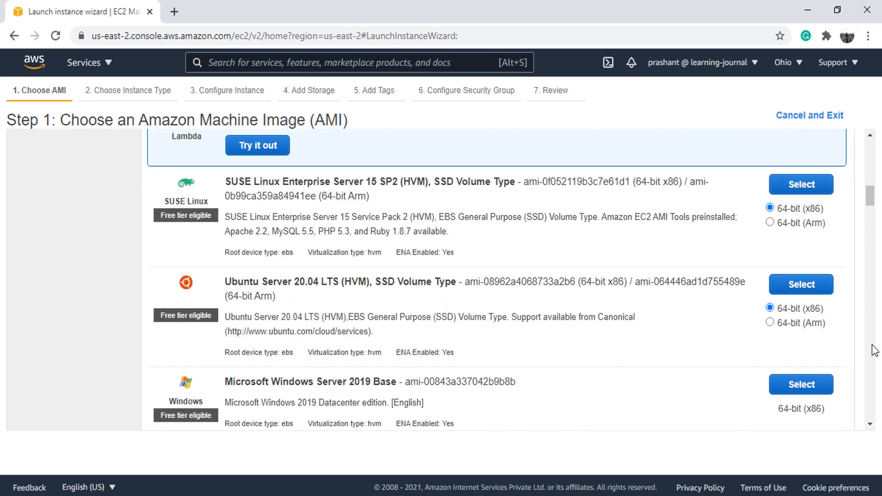
scroll(875, 351, "down", 3)
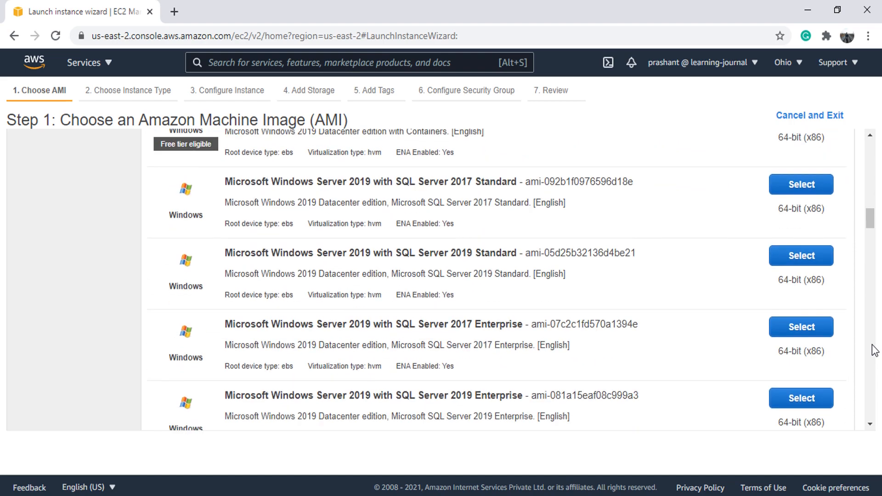
scroll(863, 329, "up", 15)
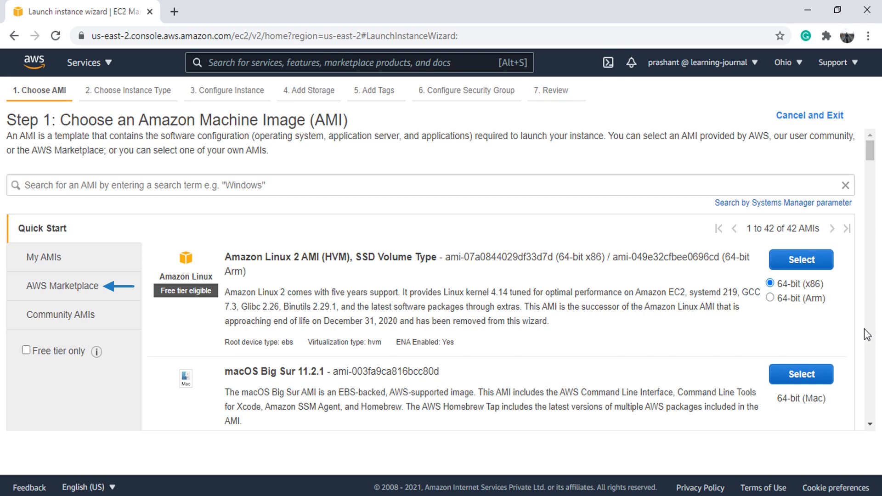
left_click(87, 288)
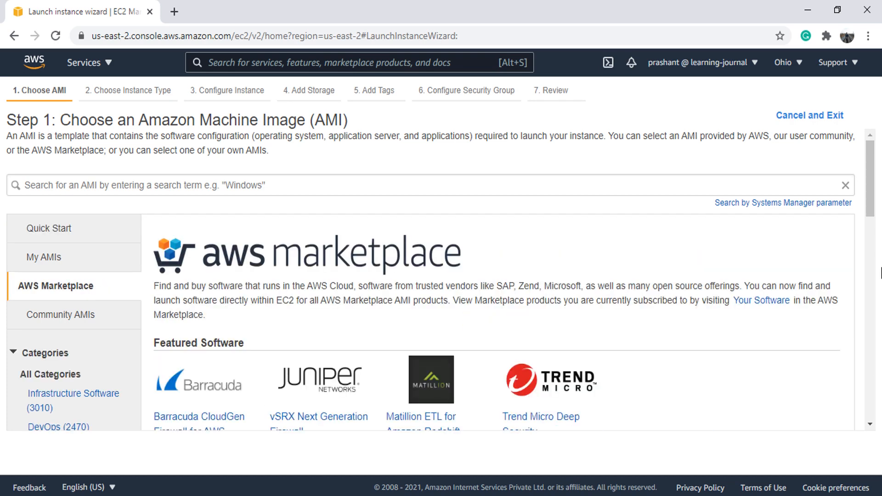
scroll(870, 314, "down", 7)
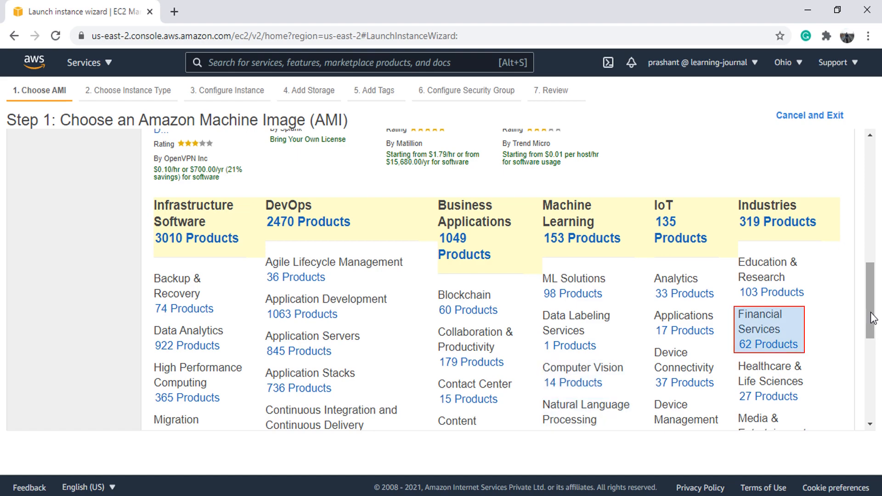
scroll(872, 316, "up", 7)
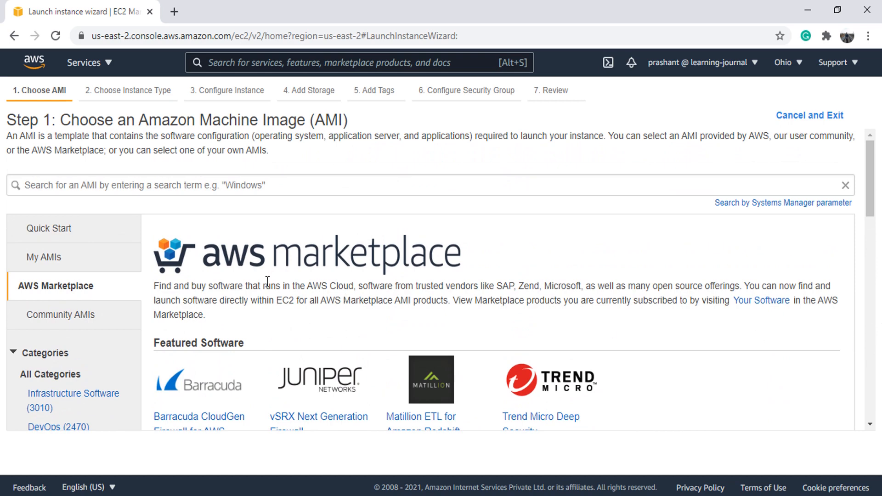
left_click(79, 241)
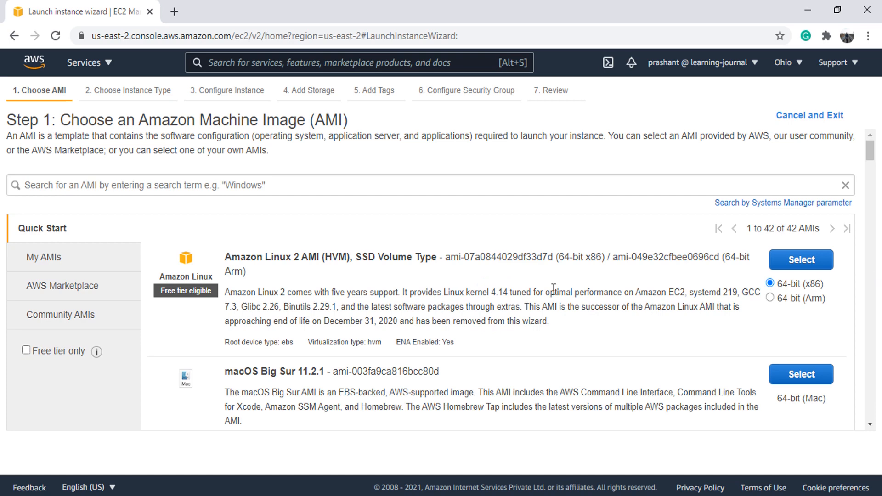
Filter the AMIs to free tier only, choose Amazon Linux 2 (64-bit x86), and go to the launch review with instance type t2.micro.
left_click(26, 350)
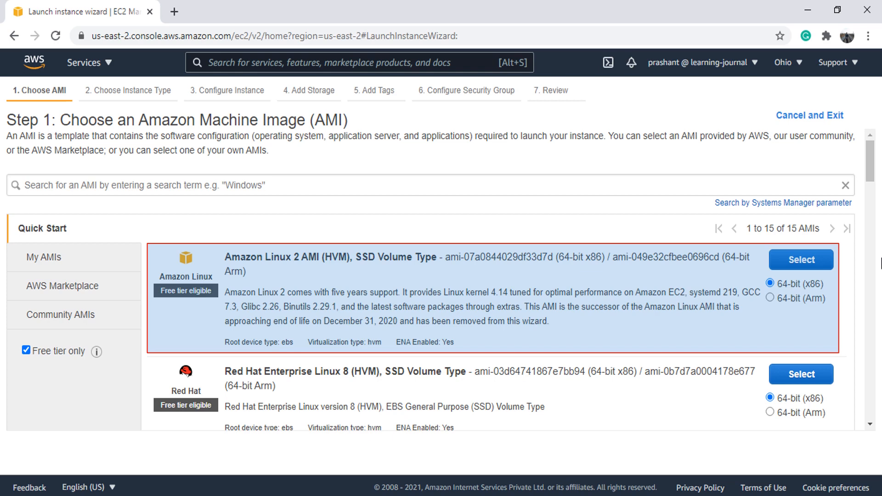
left_click(802, 260)
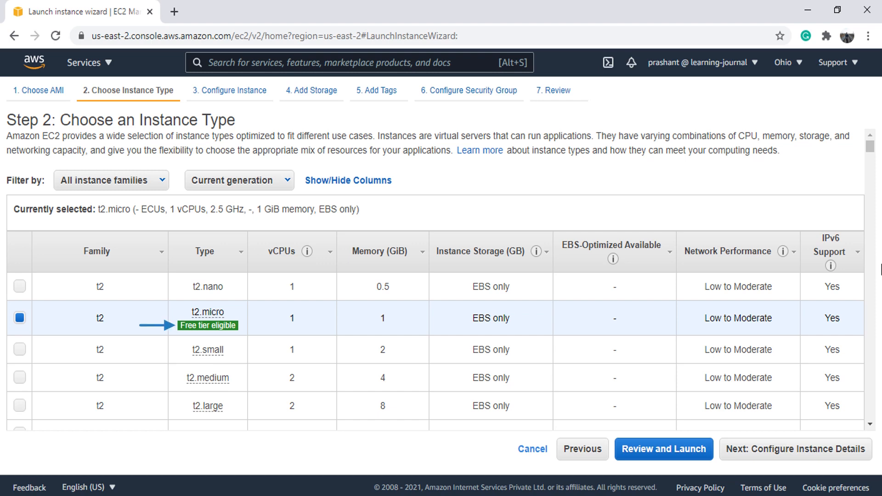
mouse_move(225, 333)
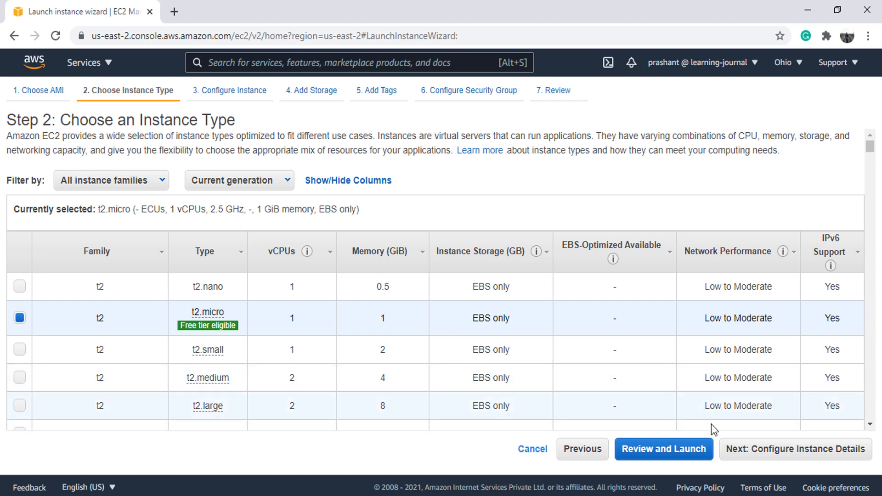
left_click(699, 447)
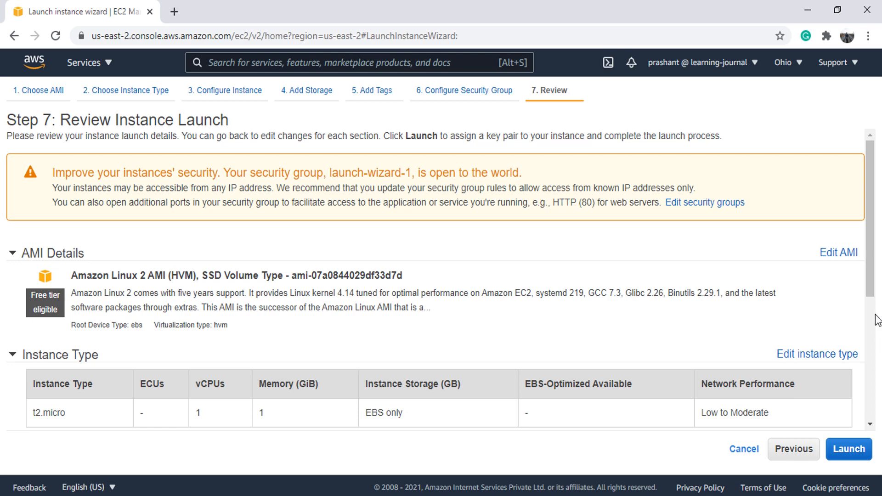
Assign the existing security group ec2-security-group-for-Ohio-region to the instance and return to the launch review.
scroll(879, 331, "down", 5)
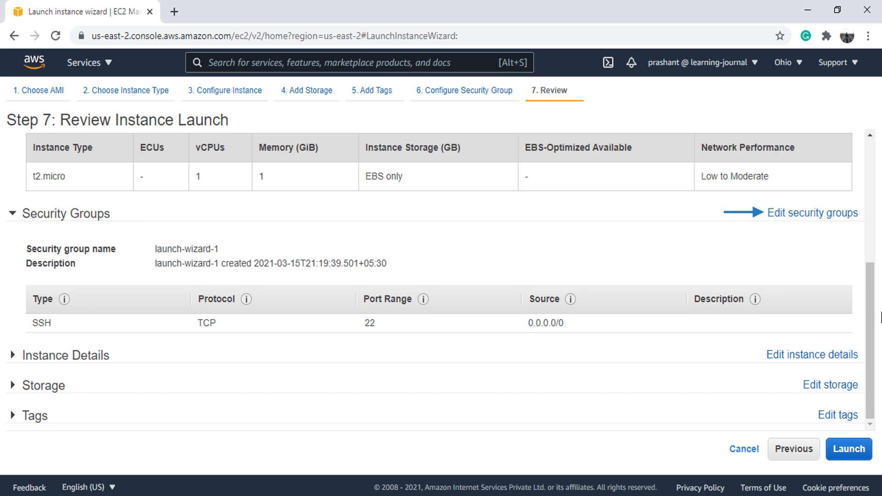
left_click(828, 214)
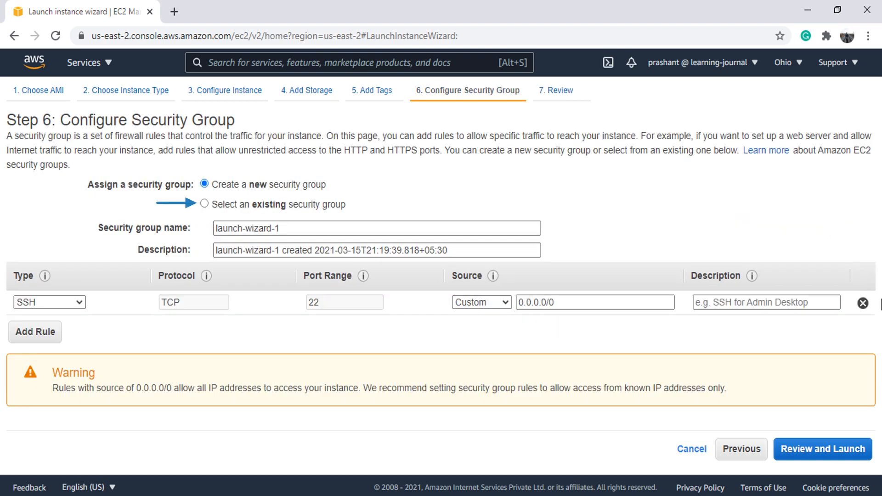
left_click(205, 204)
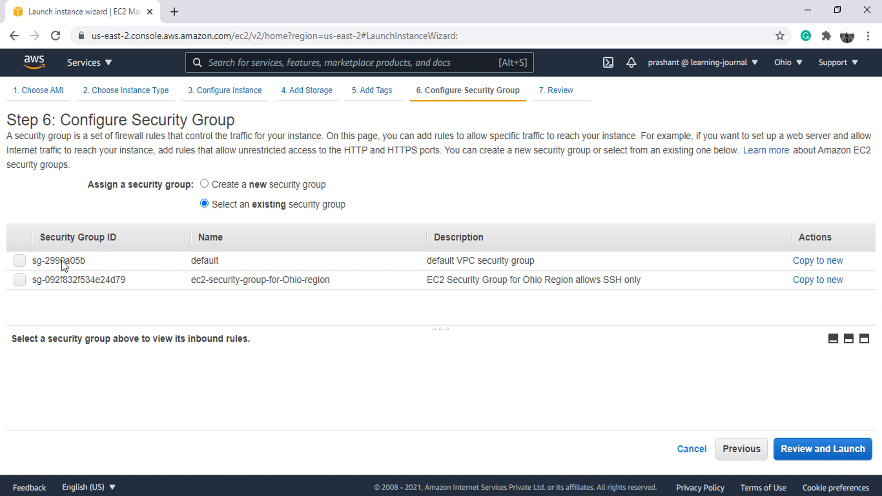
left_click(18, 280)
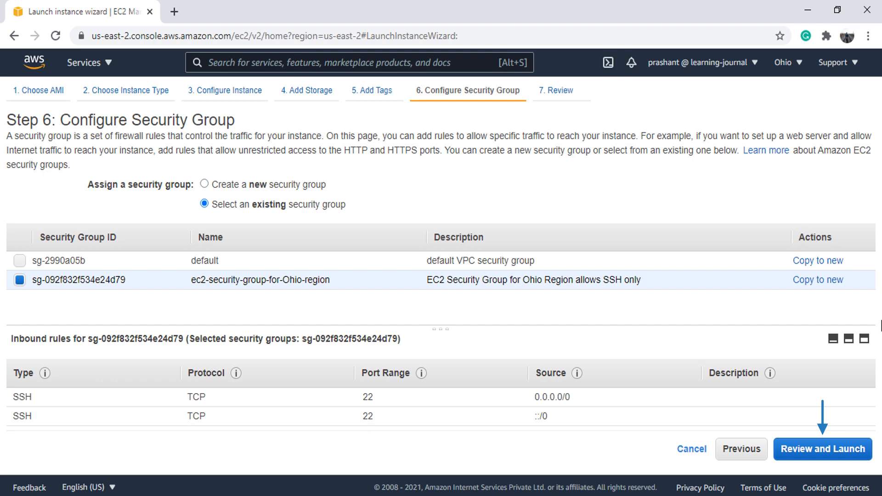
left_click(845, 452)
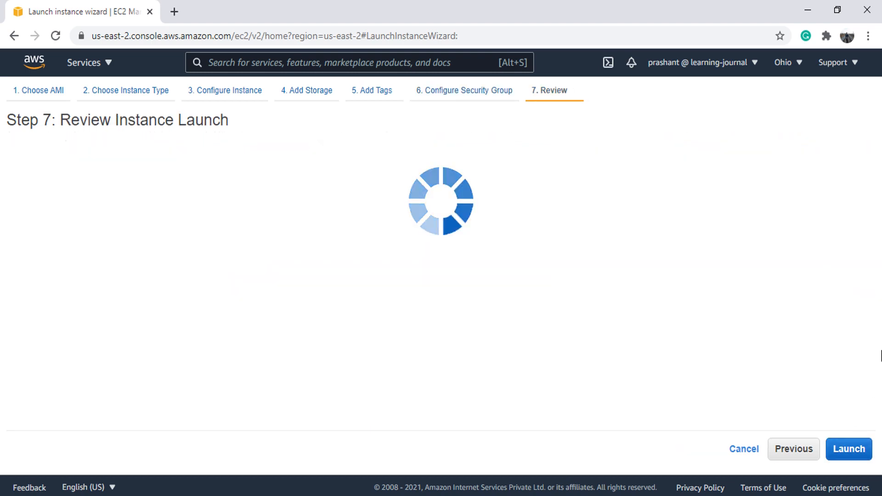
Expand the storage details in the review, and launch the instance with ec2-key-pair-for-Ohio-region, acknowledging access to its private key file.
scroll(880, 354, "down", 8)
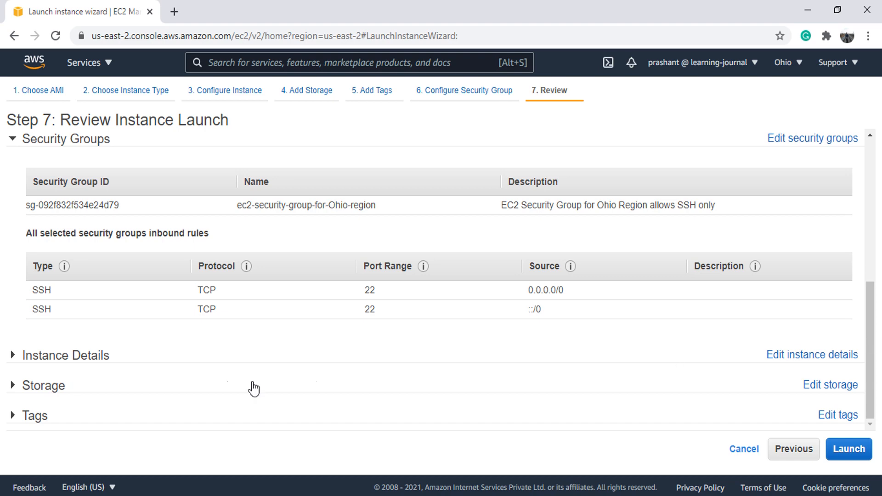
left_click(13, 385)
left_click_drag(870, 369, 880, 380)
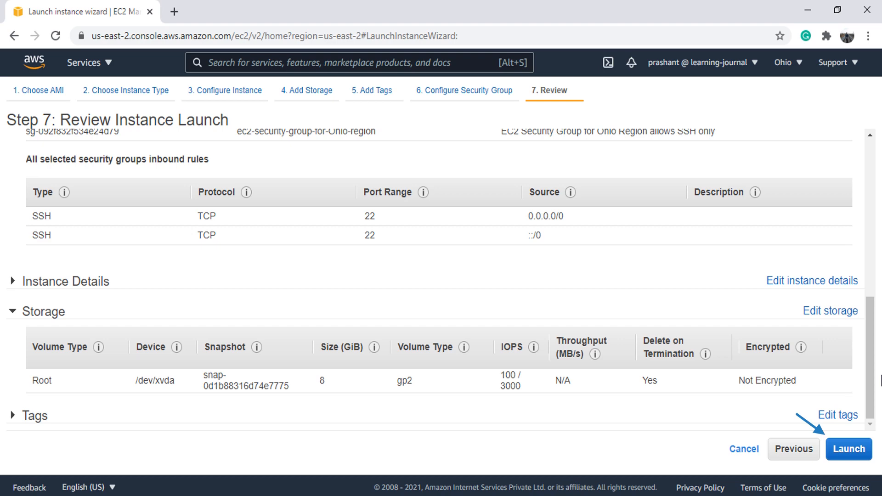
left_click(848, 448)
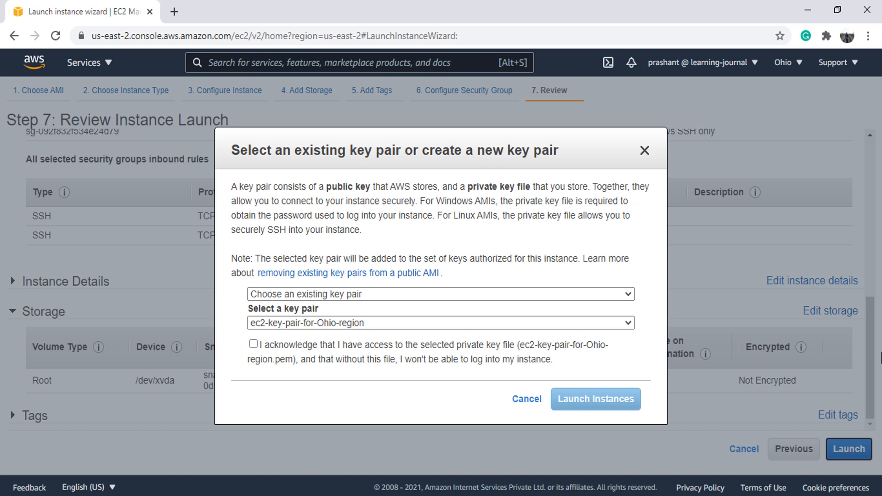
left_click(256, 344)
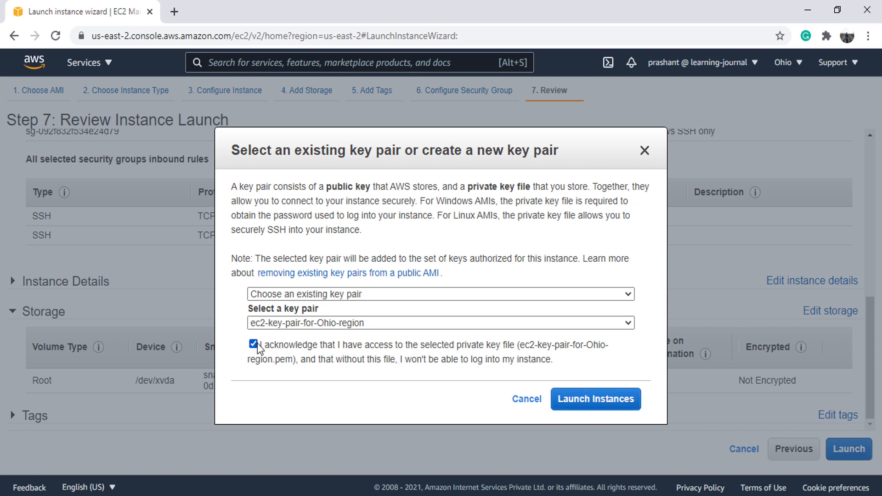
left_click(570, 396)
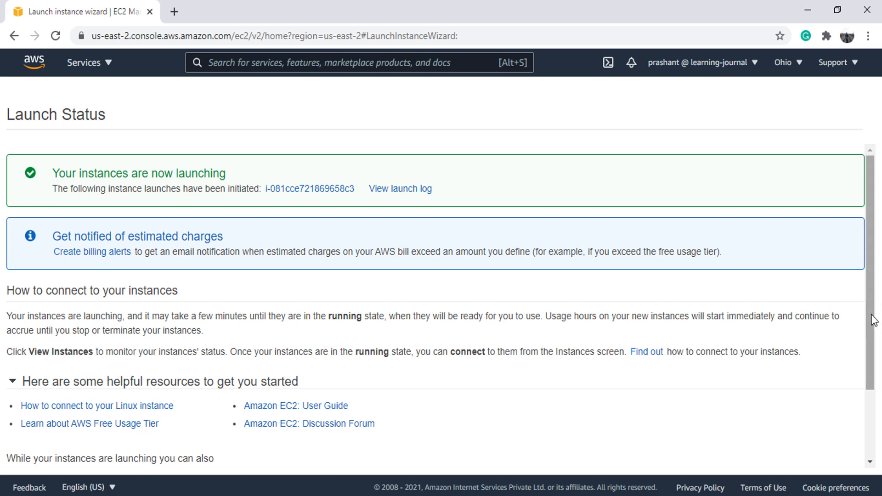
Select the launched t2.micro instance in the instances list and connect to it through EC2 Instance Connect as ec2-user.
scroll(879, 321, "down", 2)
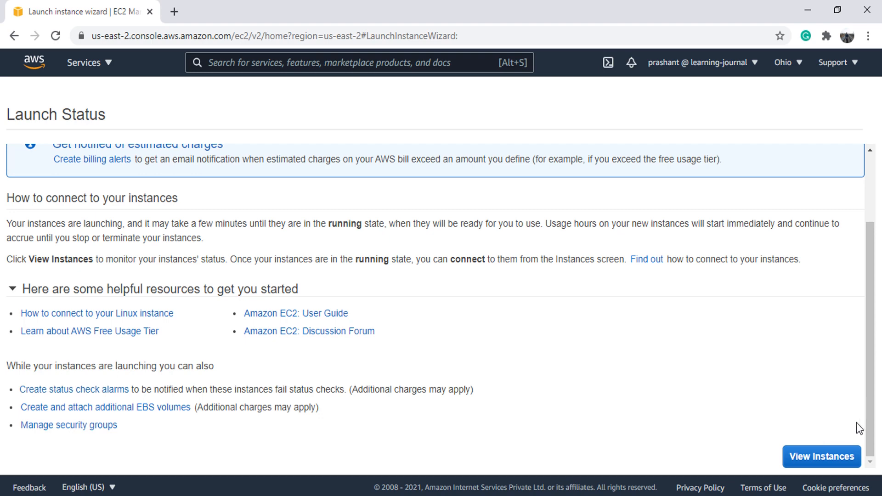
left_click(841, 457)
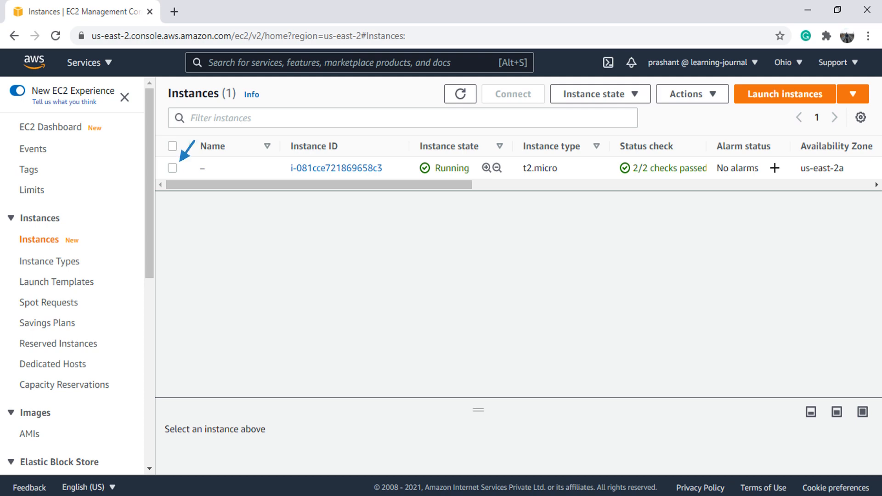
left_click(173, 168)
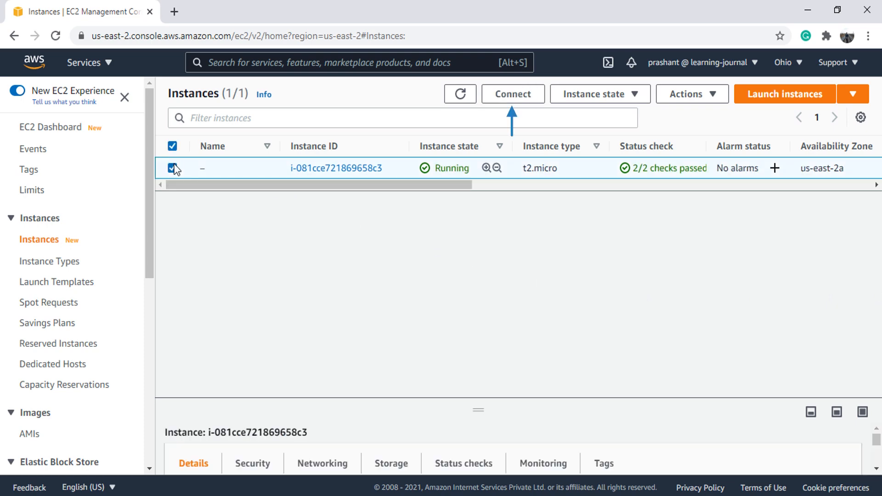
left_click(507, 97)
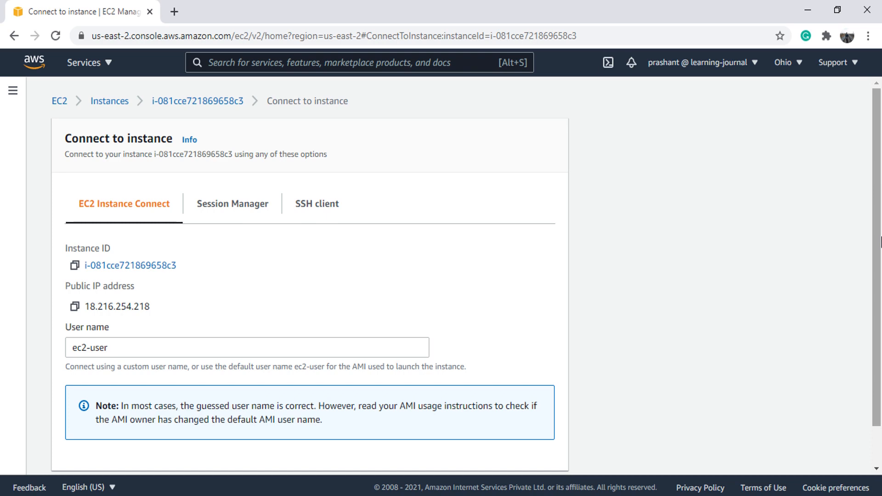
scroll(880, 242, "down", 2)
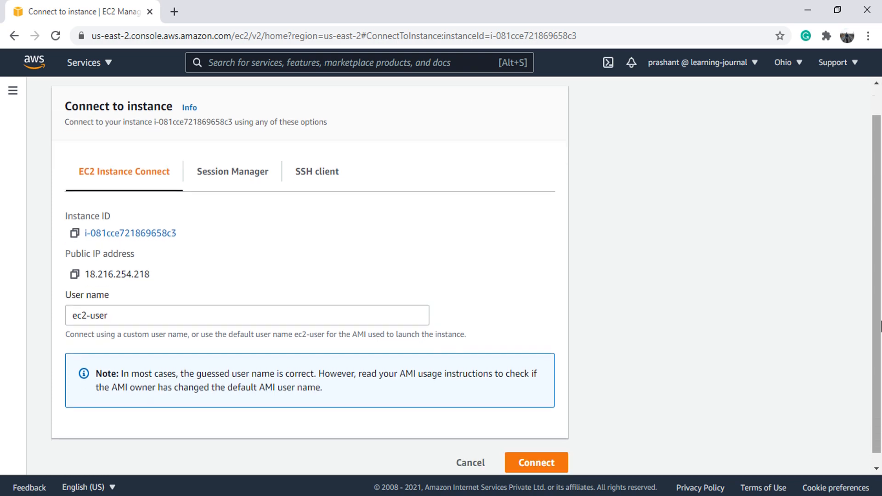
left_click(546, 452)
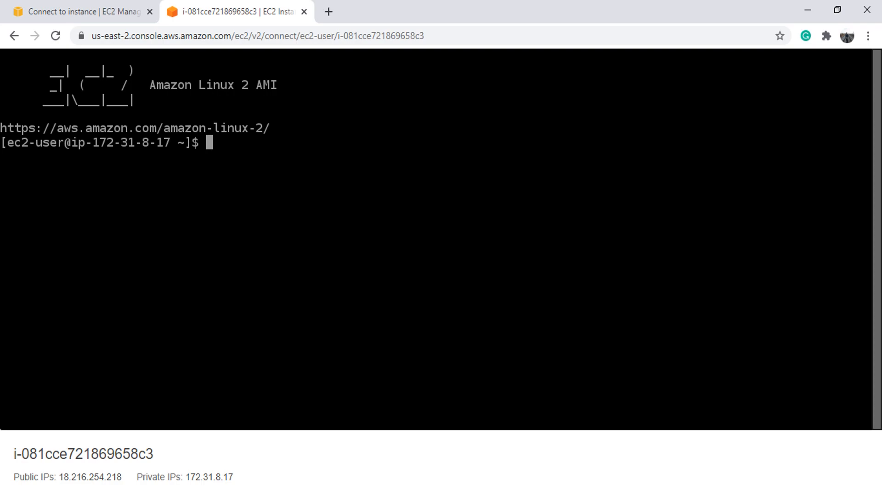
Check the default AMI user names at docs.aws.amazon.com/AWSEC2/latest/UserGuide/managing-users.html, and close both that page and the instance terminal.
left_click(328, 12)
type("https://docs.aws.amazon.com/AWSEC2/latest/UserGuide/managing-users.html")
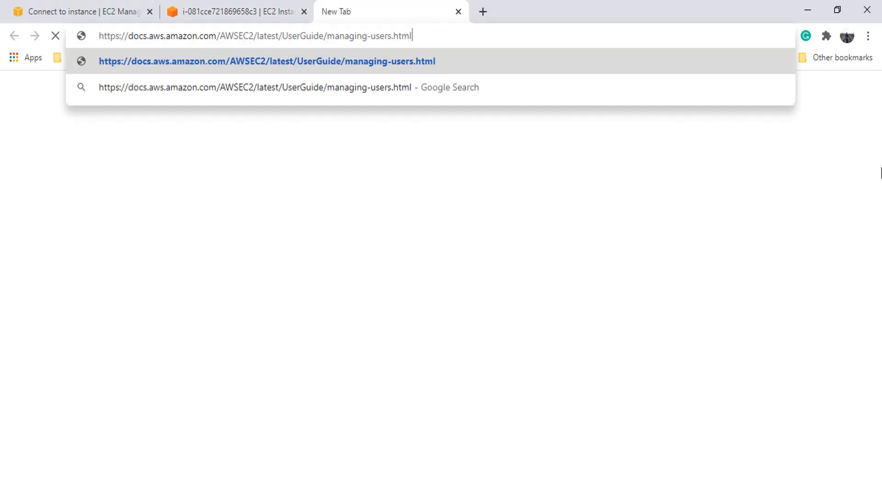
key("Return")
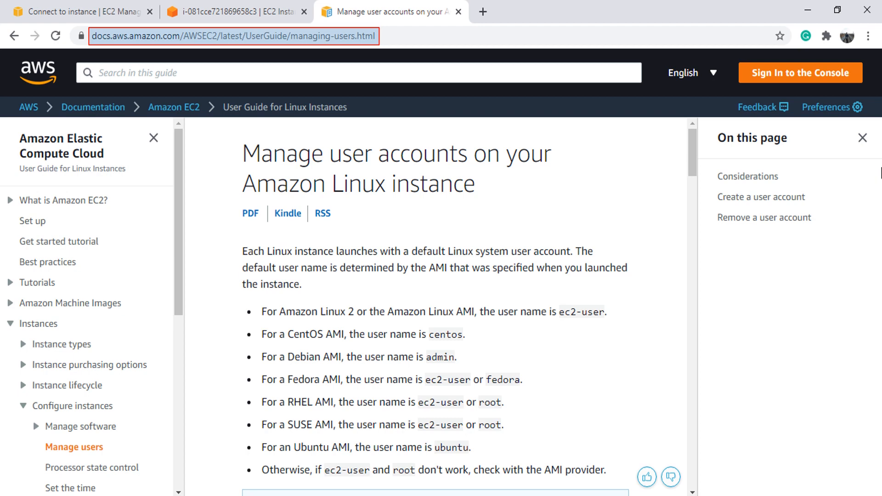
left_click(456, 11)
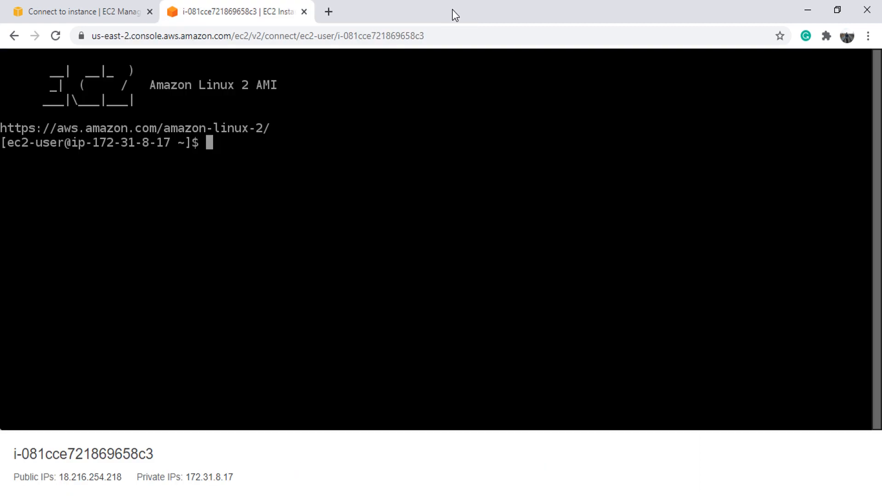
left_click(304, 12)
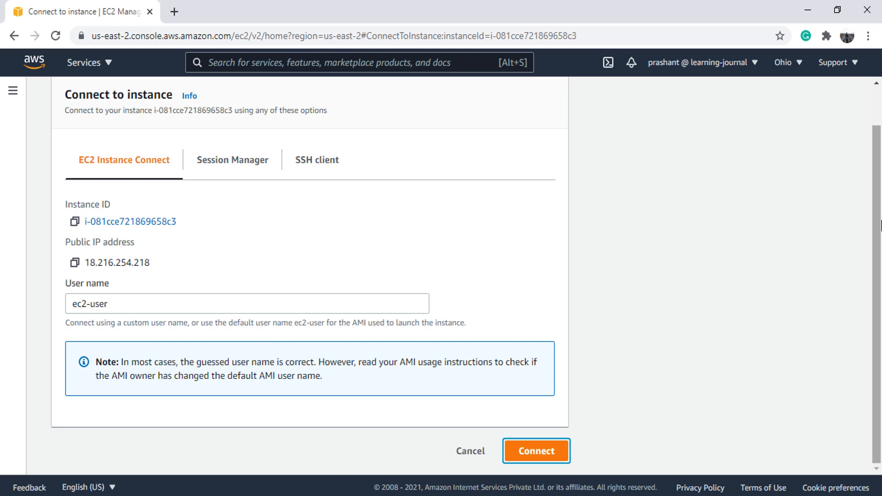
left_click(318, 161)
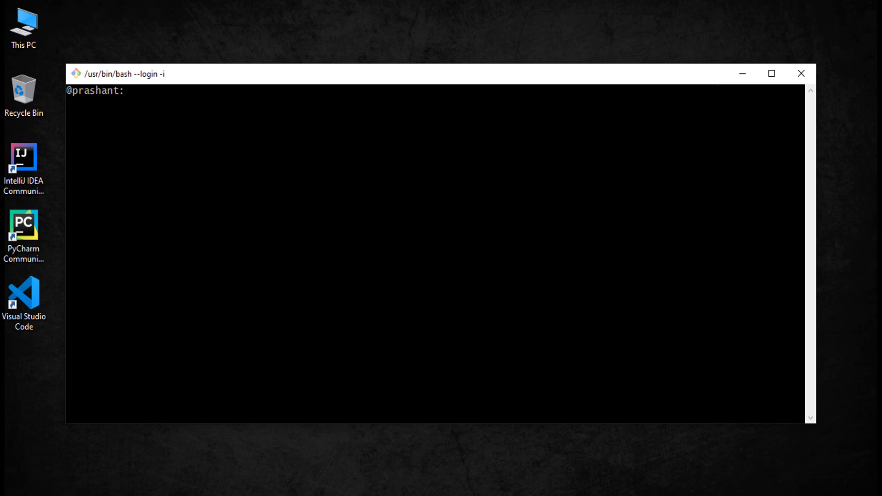
key("shift+Insert")
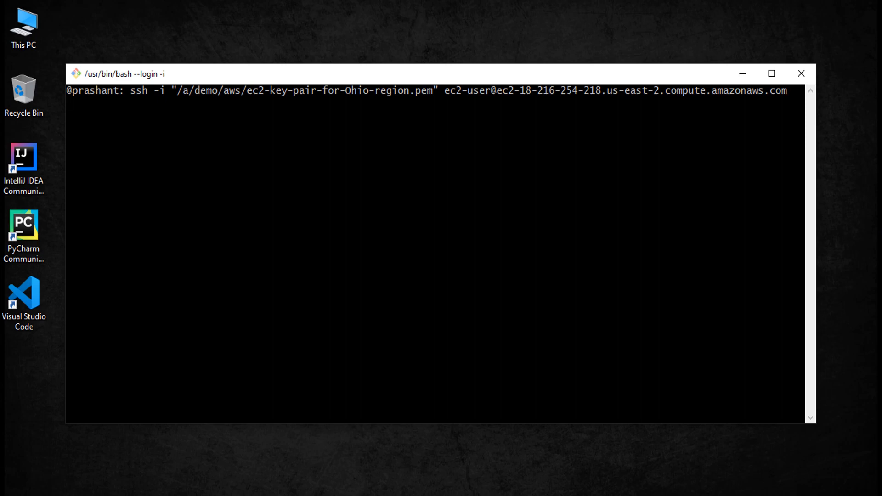
key("Return")
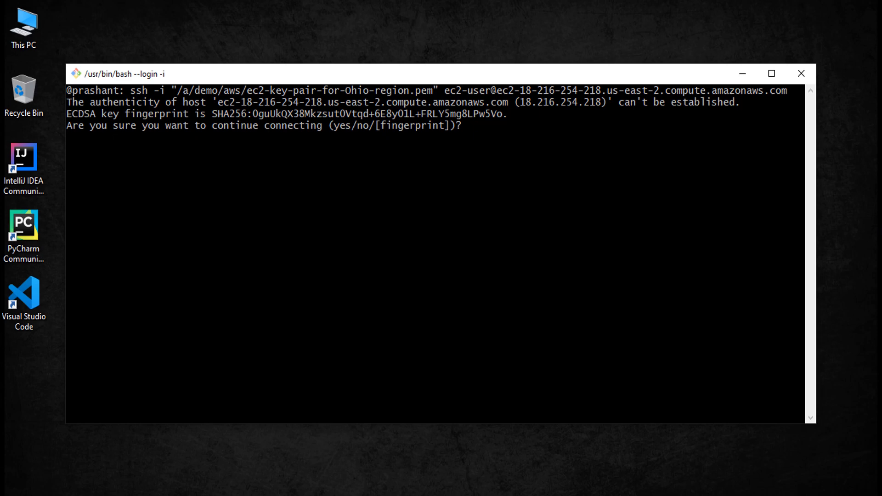
type("yes")
key("Return")
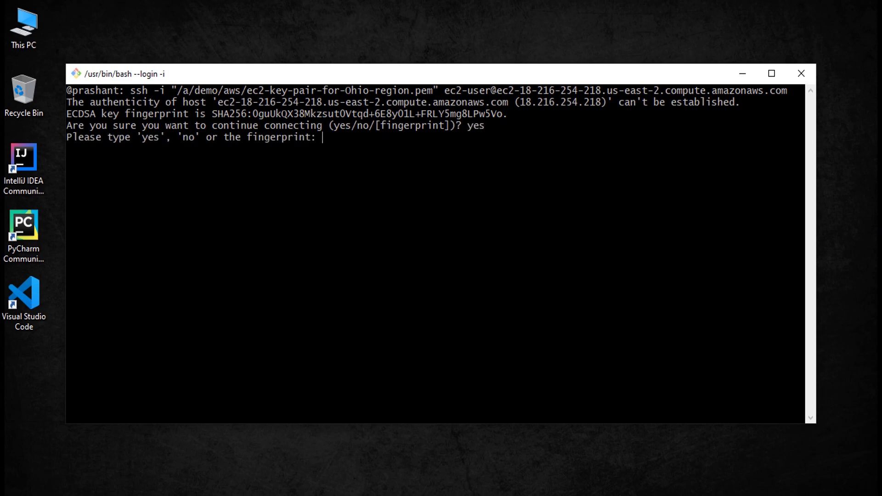
type("yes")
key("Return")
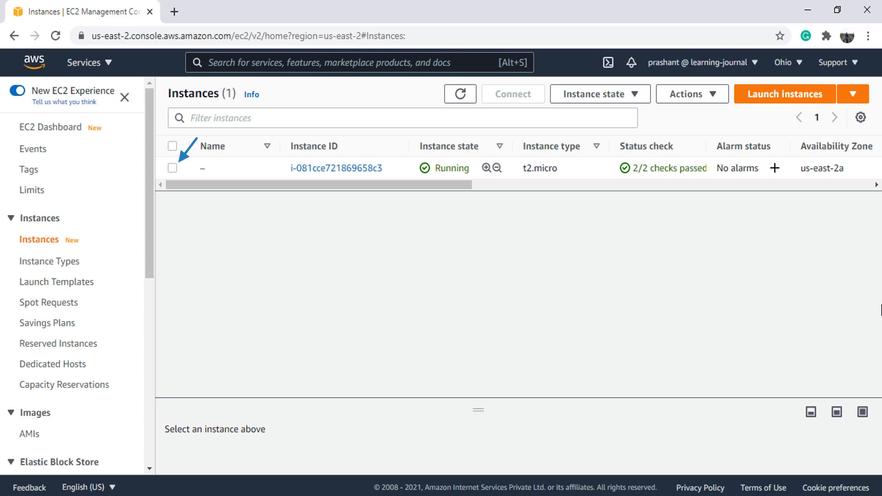
Terminate the running t2.micro instance in the instances list and confirm the termination.
left_click(172, 168)
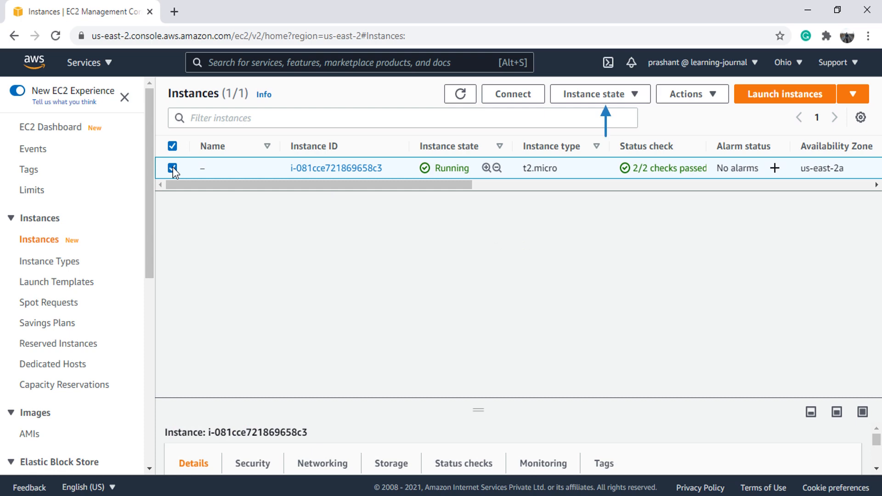
left_click(567, 98)
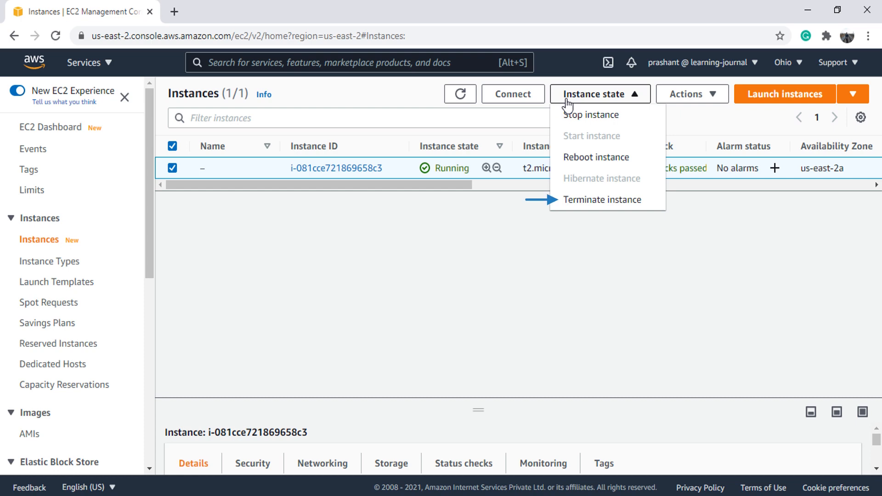
left_click(568, 200)
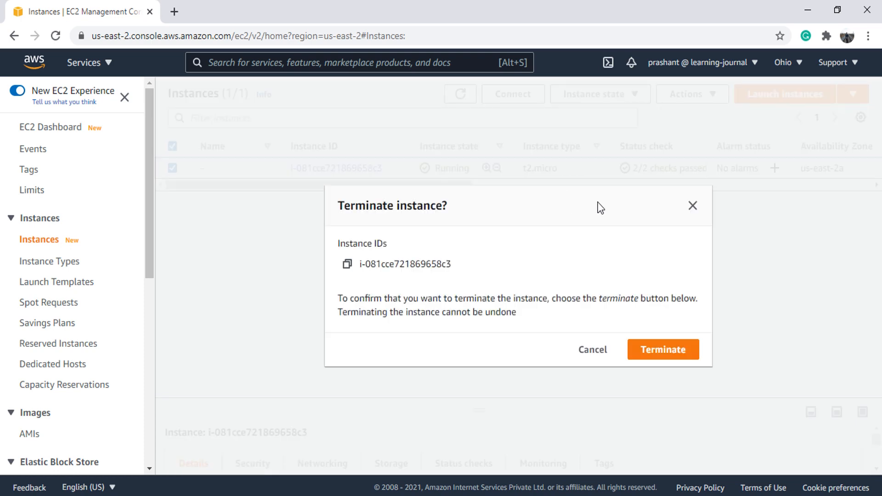
left_click(665, 351)
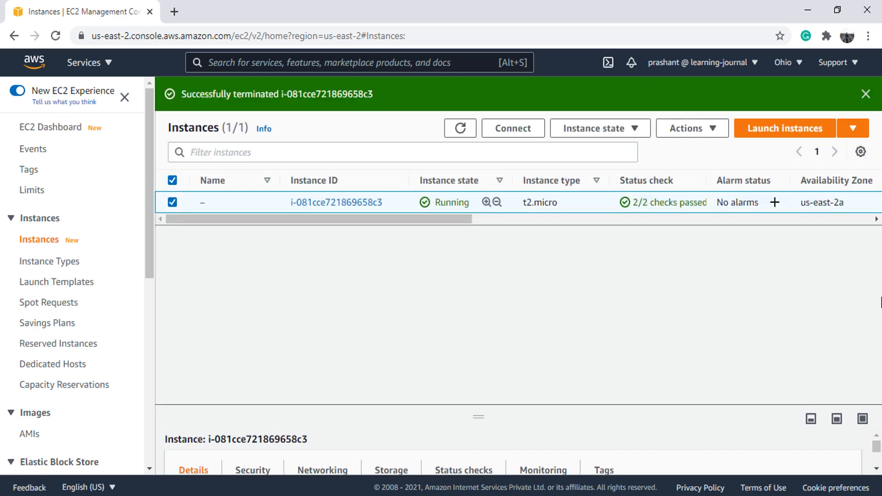